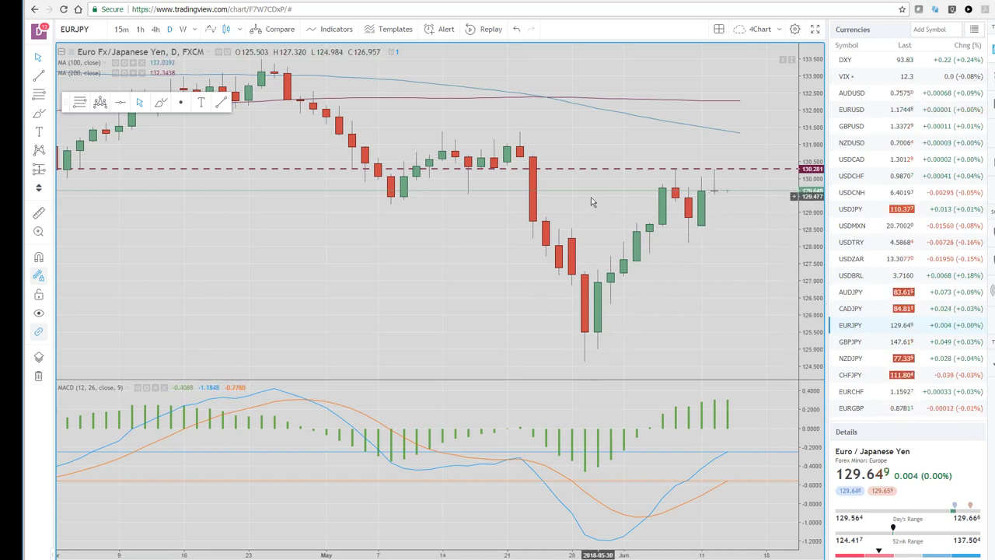
# - Draw a rising EURJPY trend line from the 124.64 late-May low through the June lows, then load AUDUSD
pyautogui.click(40, 77)
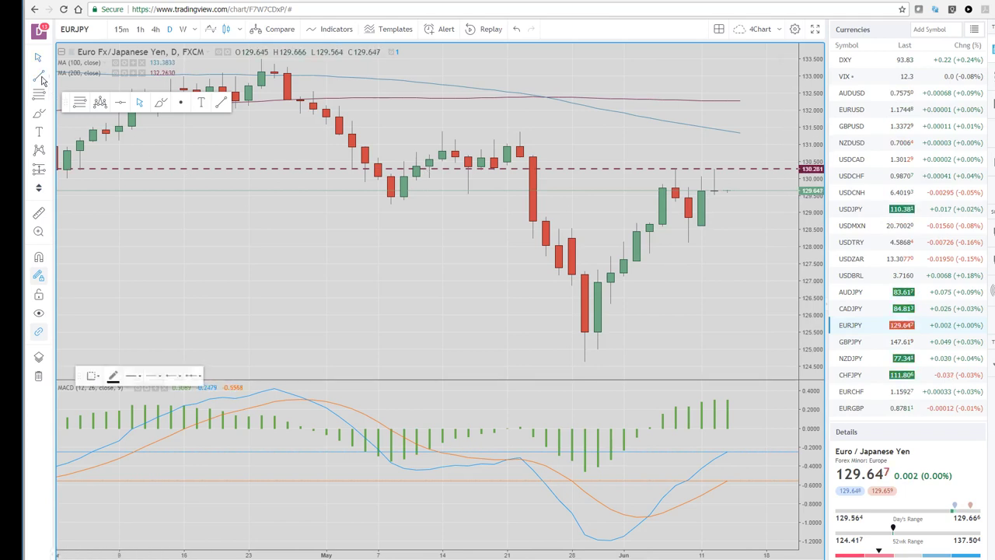
pyautogui.click(584, 361)
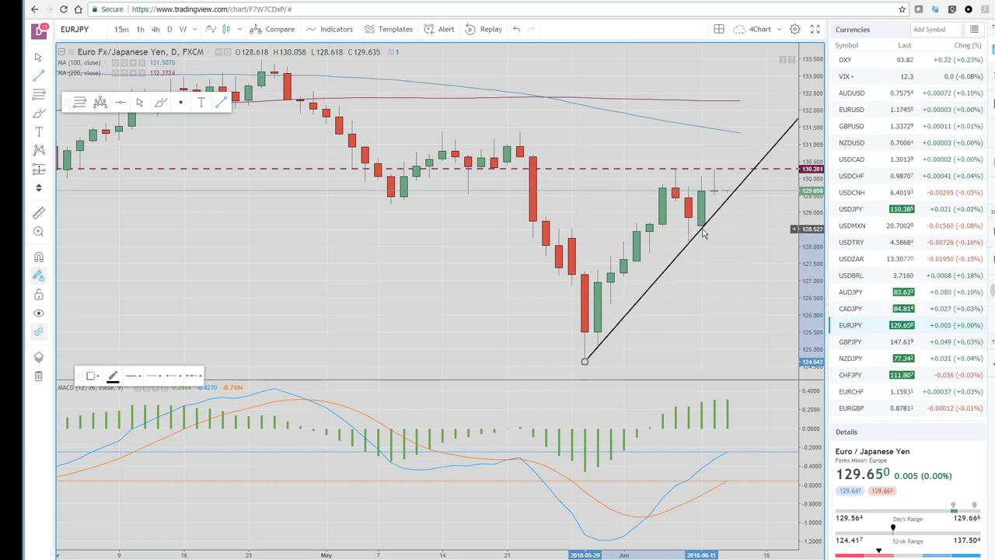
pyautogui.click(714, 228)
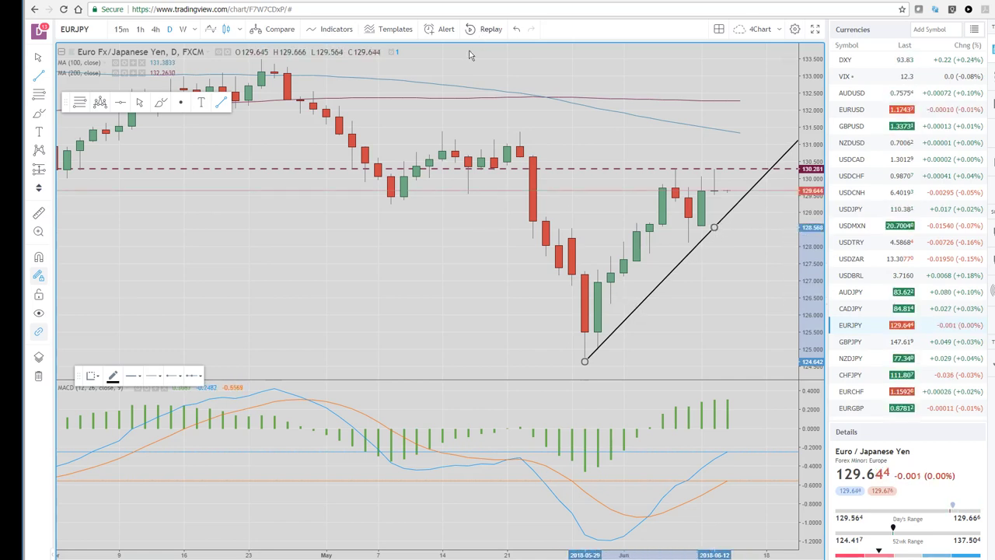
pyautogui.click(853, 95)
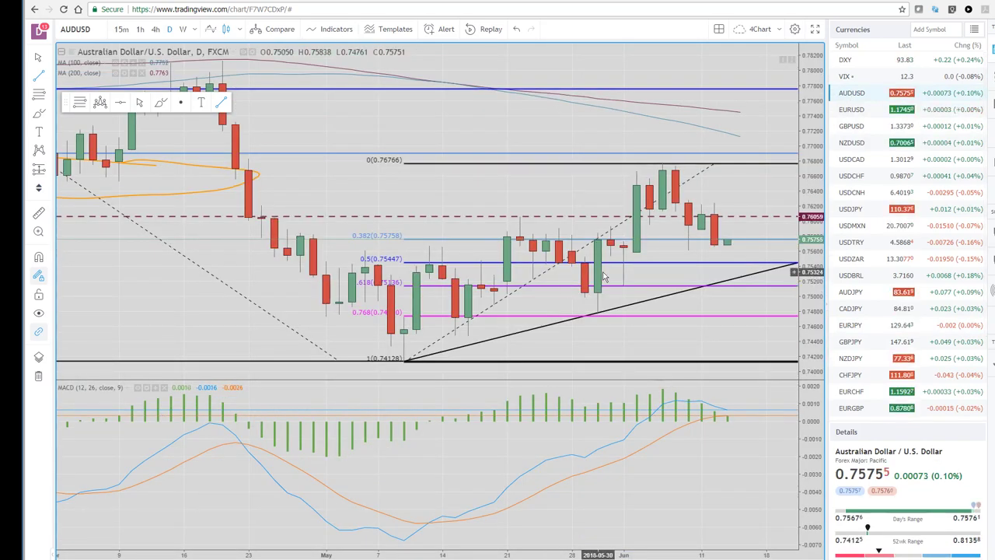
# - Zoom the AUDUSD chart, then return to EURJPY daily with its rising trend line and 130.28 level
pyautogui.scroll(1, 622, 276)
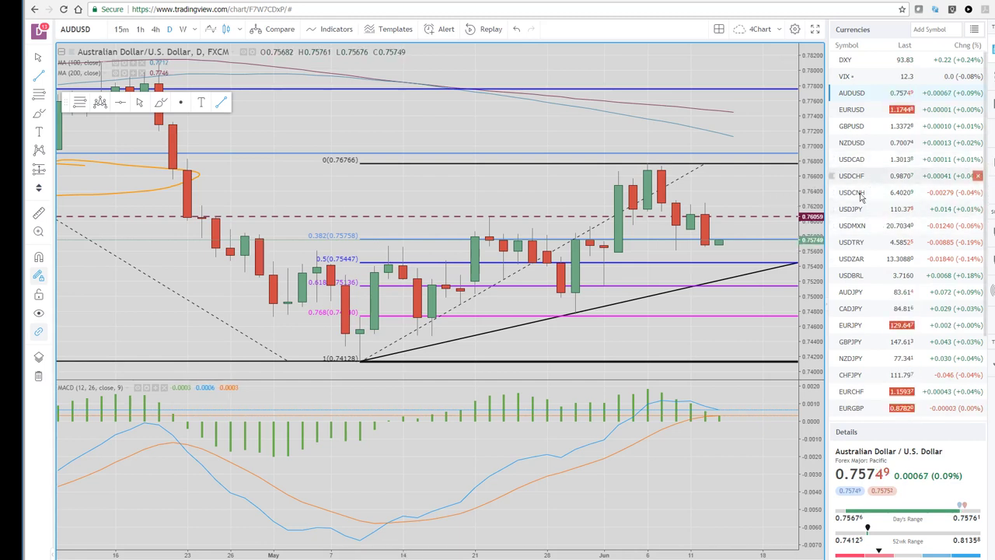
pyautogui.click(855, 325)
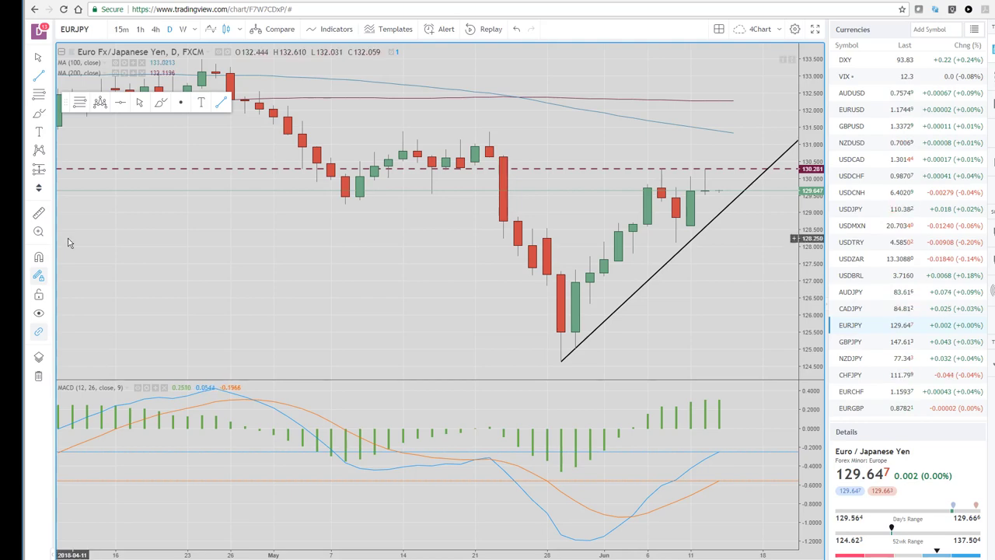
# - Load GBPUSD into the four-chart layout of 60-minute, 240-minute, daily and weekly panes
pyautogui.click(851, 126)
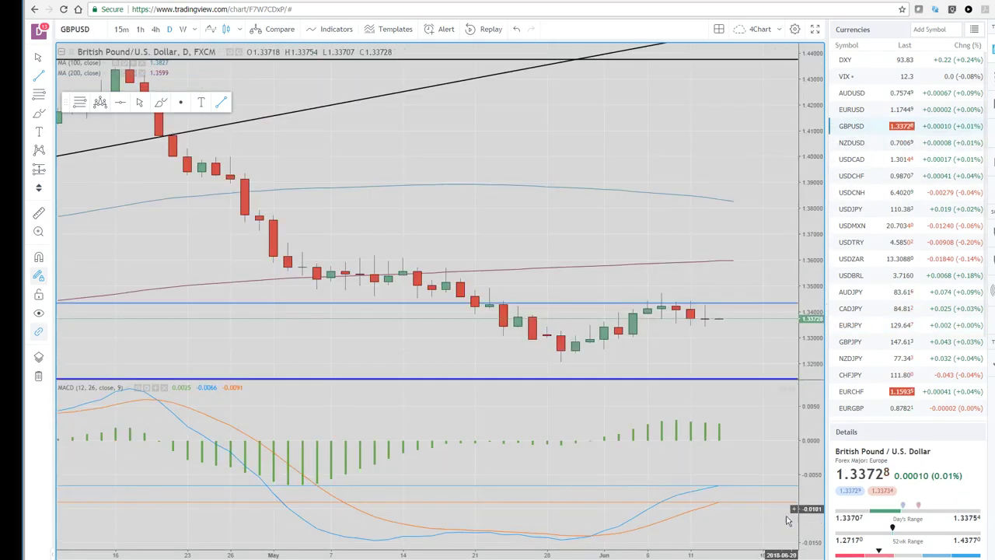
pyautogui.click(428, 303)
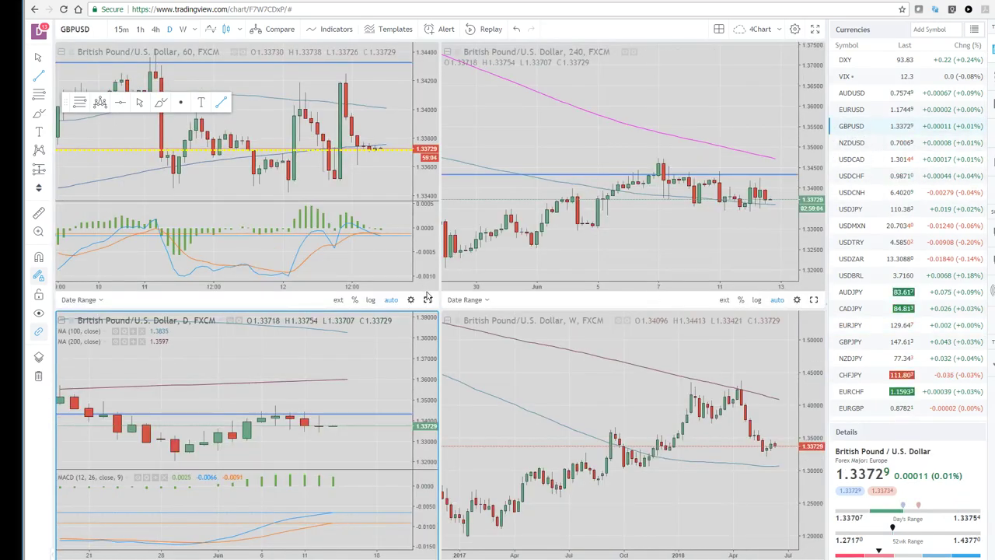
pyautogui.click(428, 301)
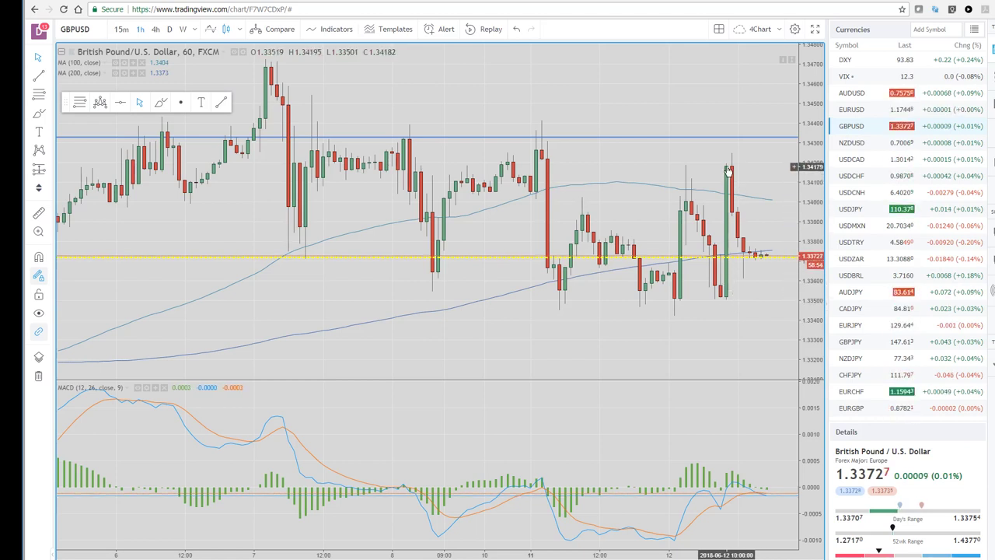
pyautogui.scroll(2, 662, 340)
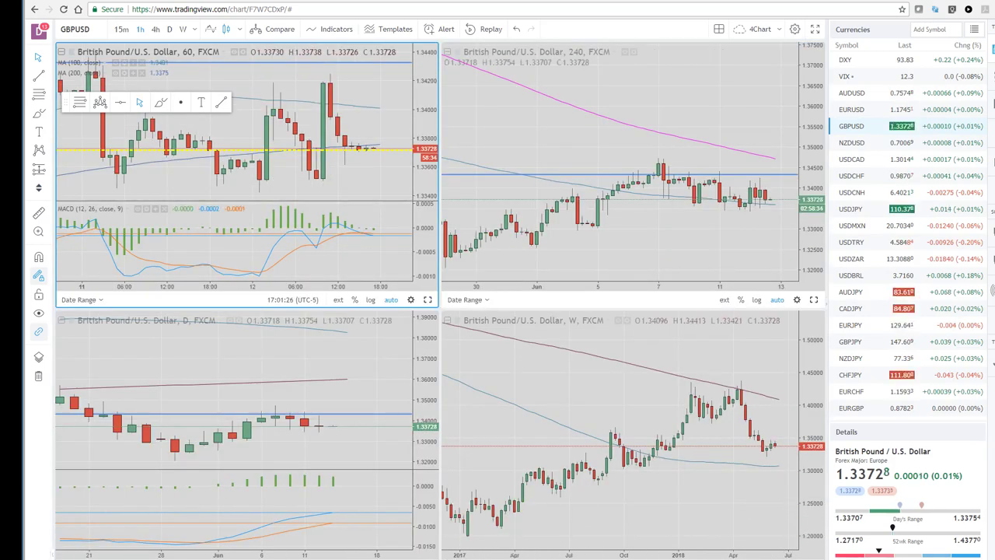
# - Maximize the GBPUSD daily pane and zoom out to show its trend lines and 1.3440/1.3190 levels
pyautogui.hotkey('alt', 'Return')
pyautogui.scroll(-1, 443, 515)
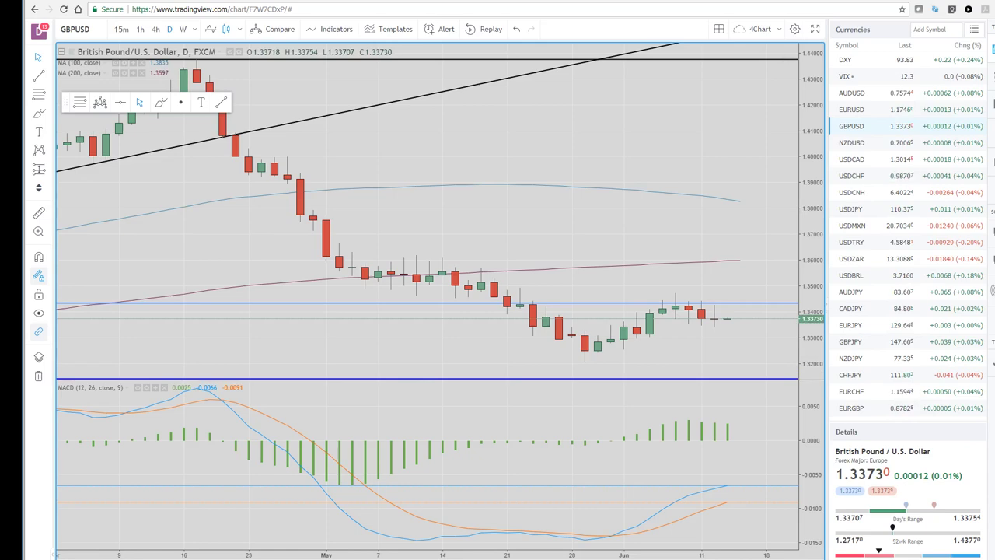
# - Switch the chart to the EURUSD daily timeframe
pyautogui.click(851, 112)
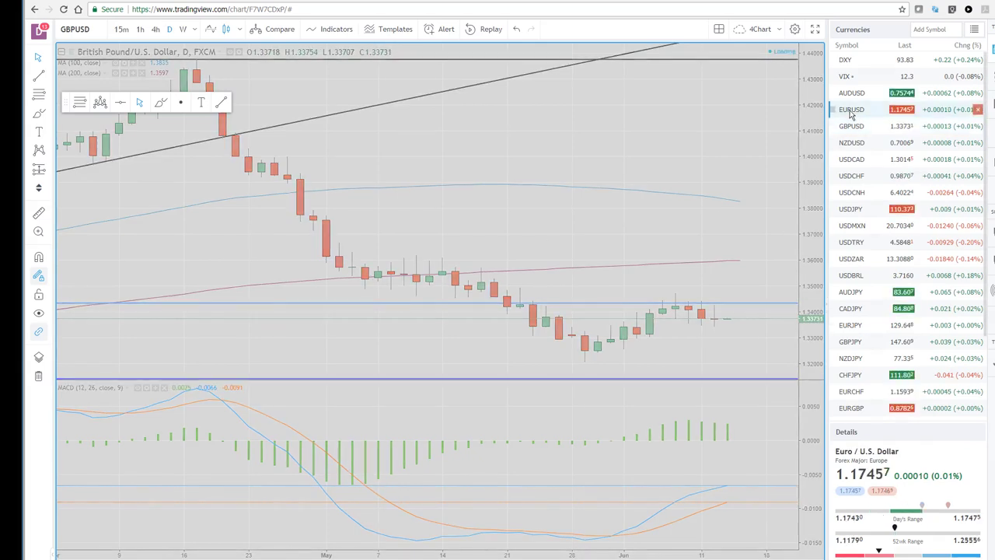
pyautogui.click(864, 100)
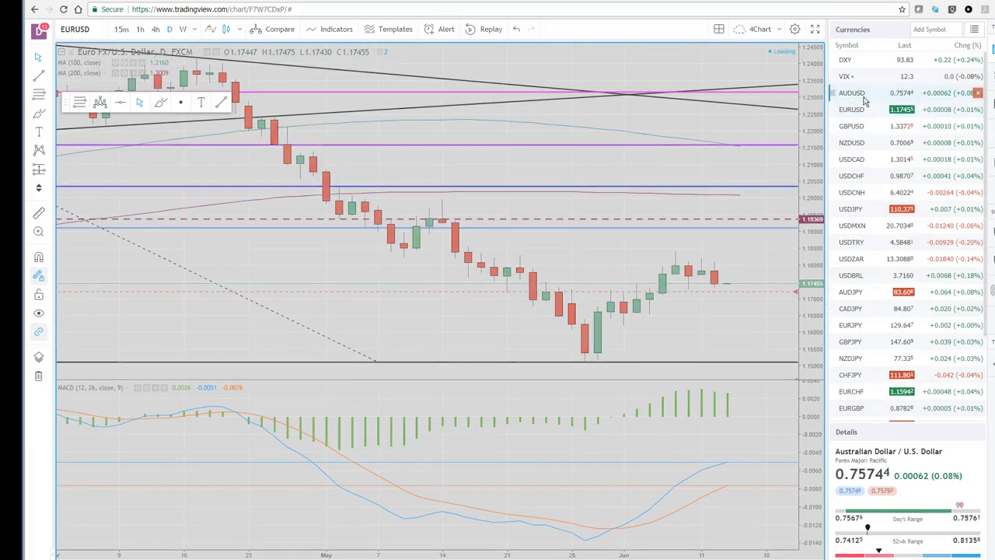
pyautogui.click(855, 110)
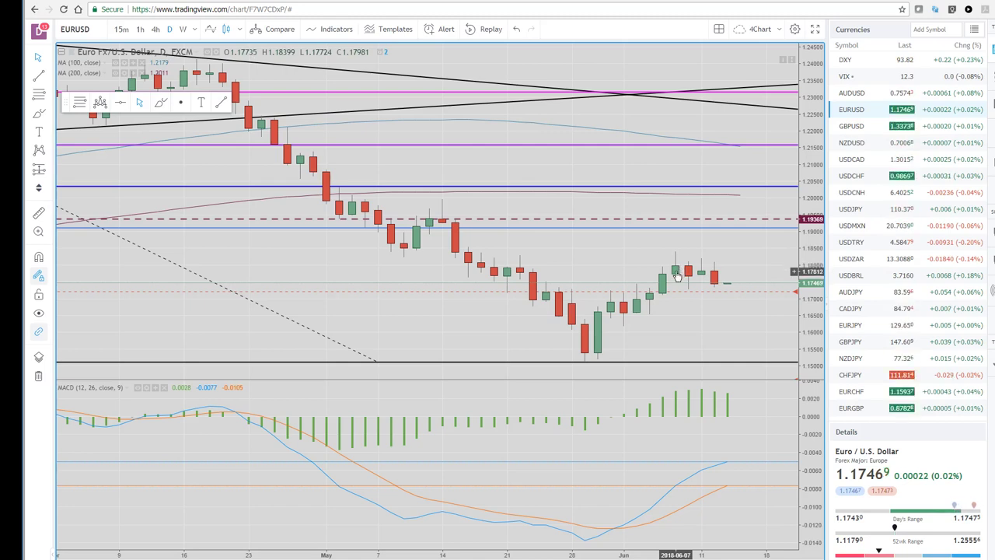
# - Add a horizontal level at 1.17982 along the recent EURUSD highs
pyautogui.click(47, 77)
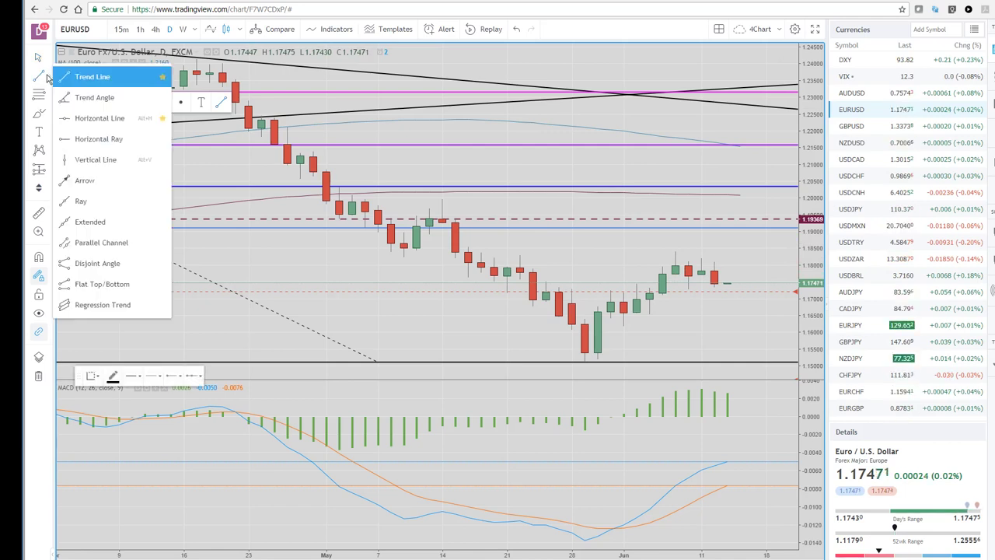
pyautogui.click(93, 118)
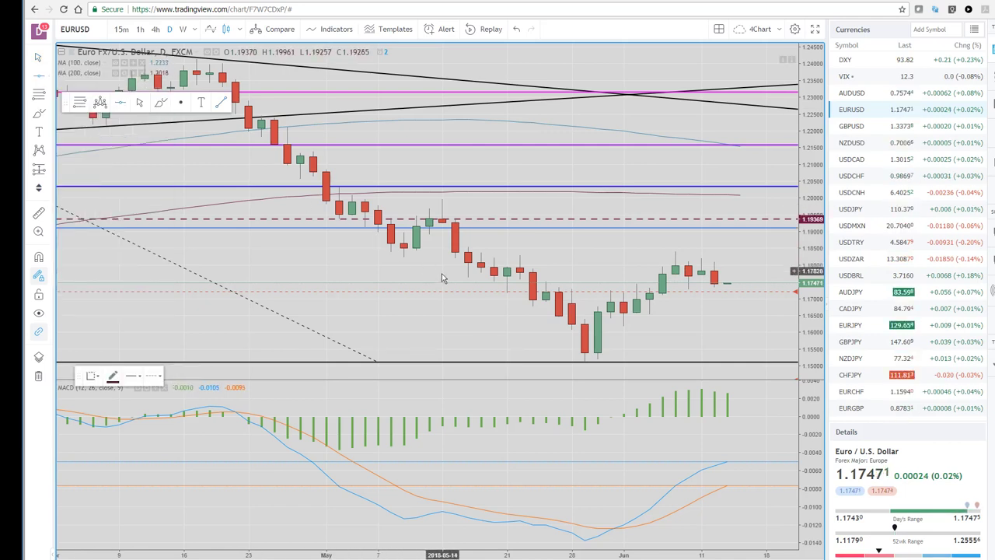
pyautogui.click(678, 266)
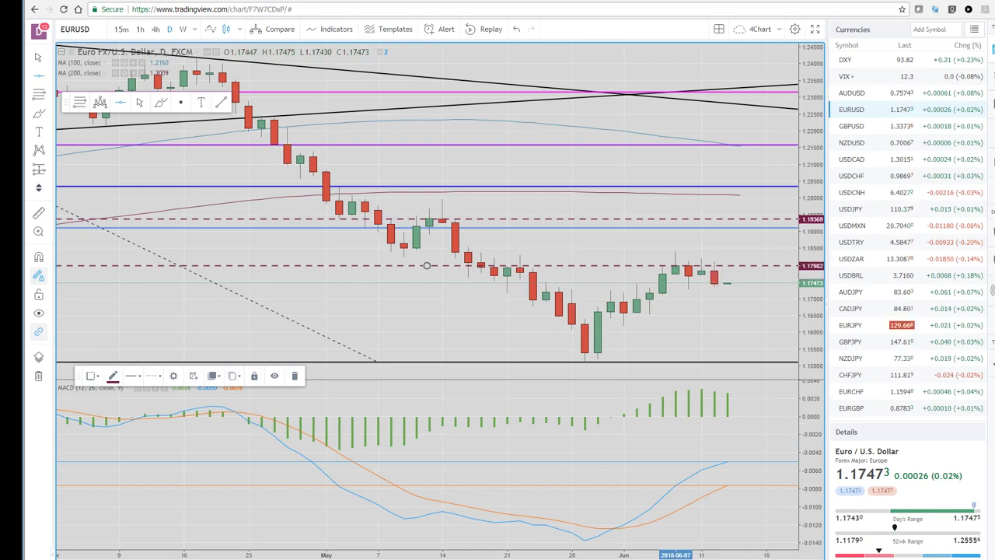
# - Restore the four-chart layout and maximize the EURUSD 4-hour pane
pyautogui.click(801, 293)
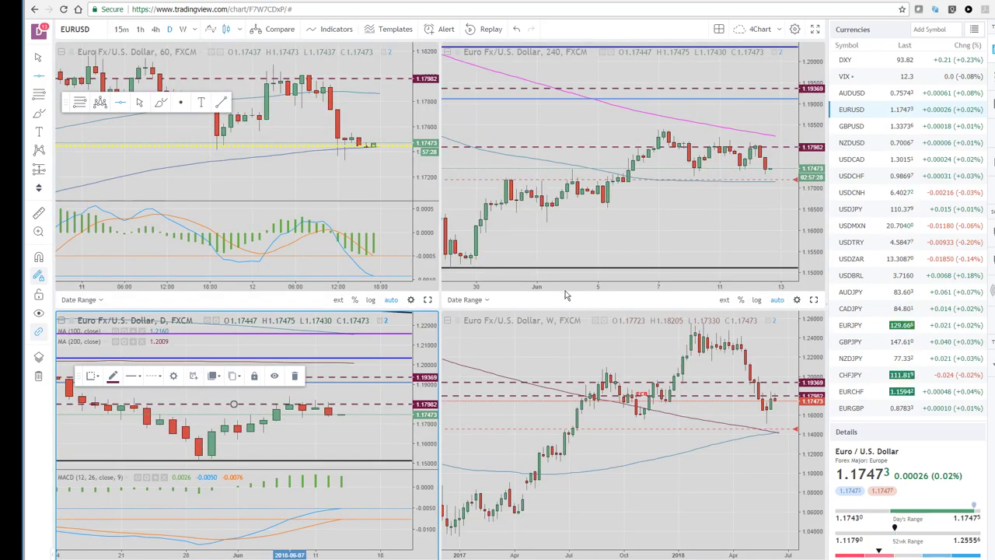
pyautogui.click(814, 300)
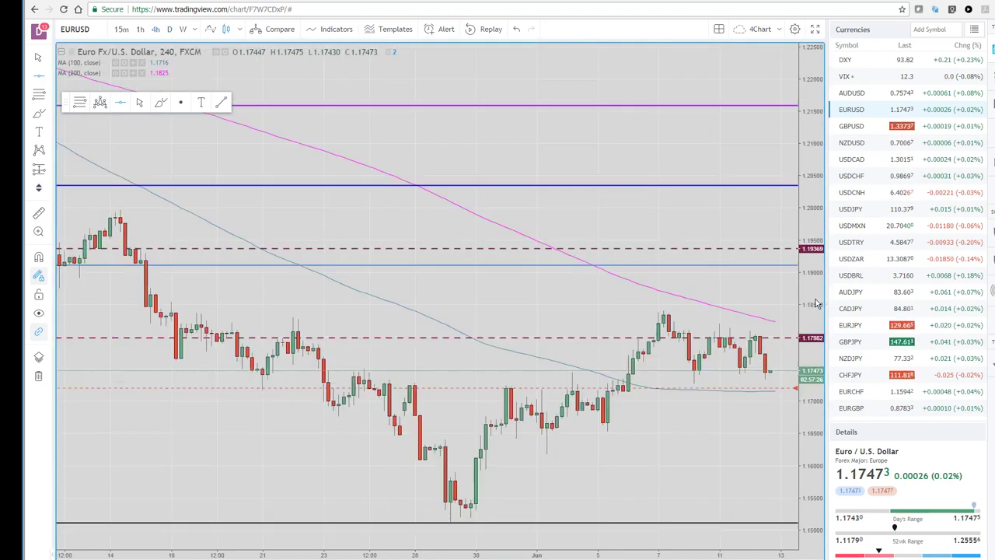
pyautogui.scroll(2, 558, 340)
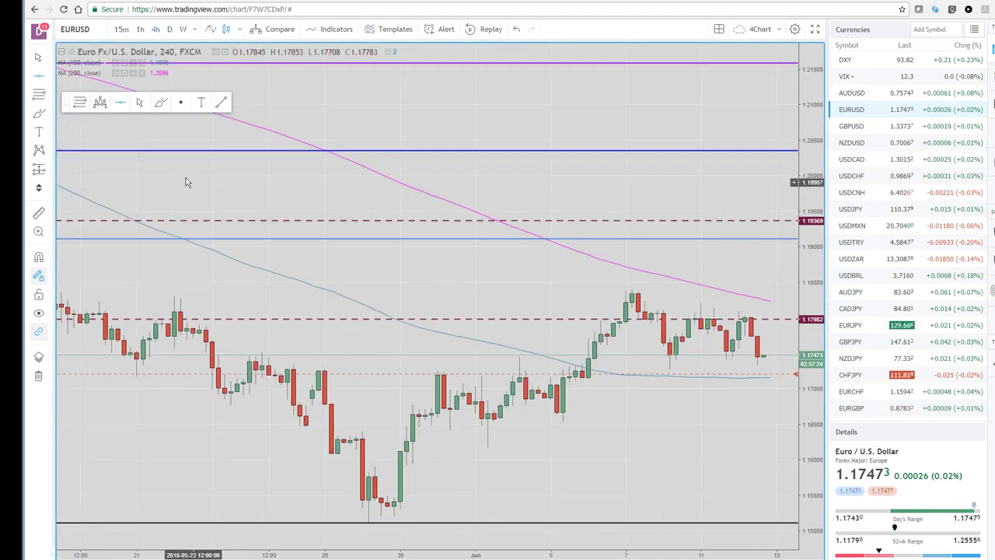
# - Draw a descending trend line from the June 7 high to a later lower high
pyautogui.click(51, 78)
pyautogui.click(90, 82)
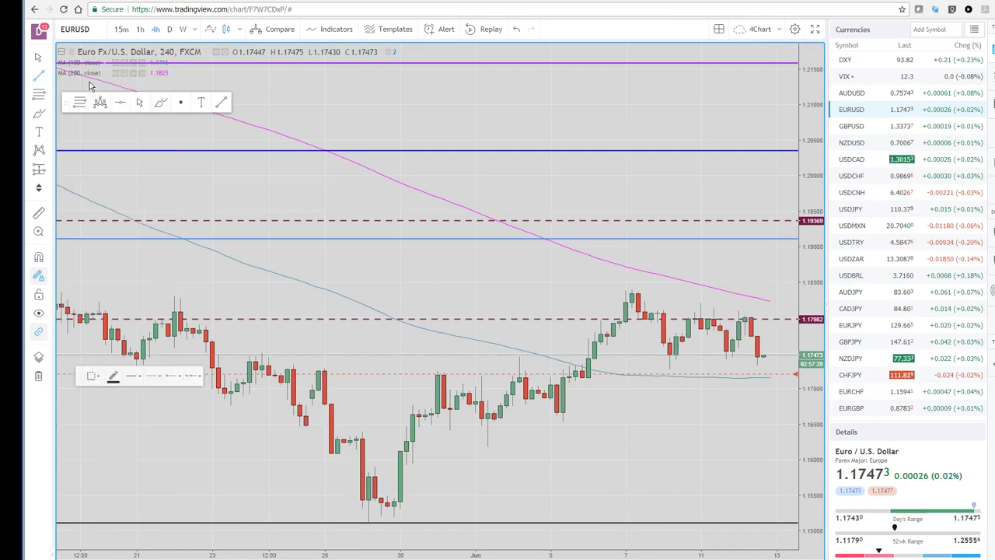
pyautogui.click(632, 296)
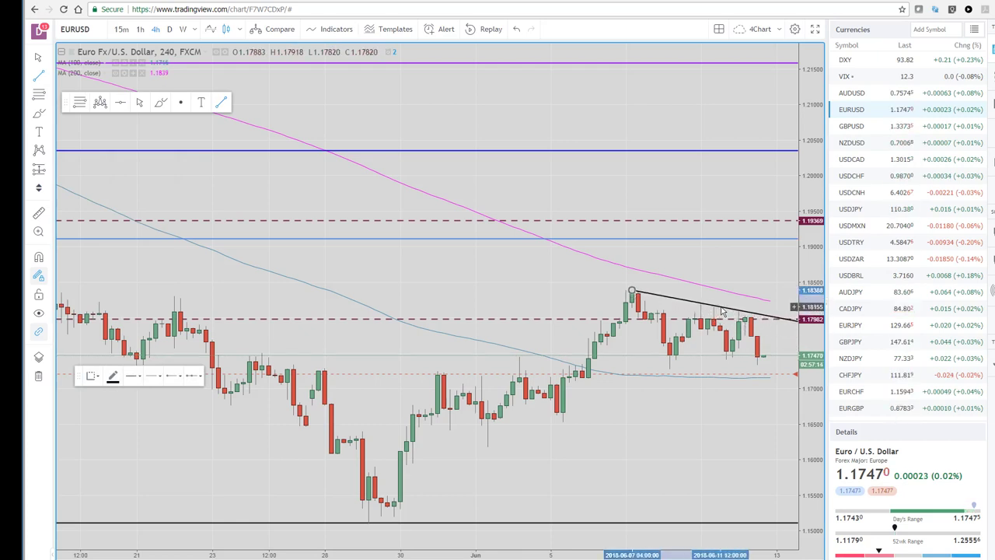
pyautogui.click(720, 309)
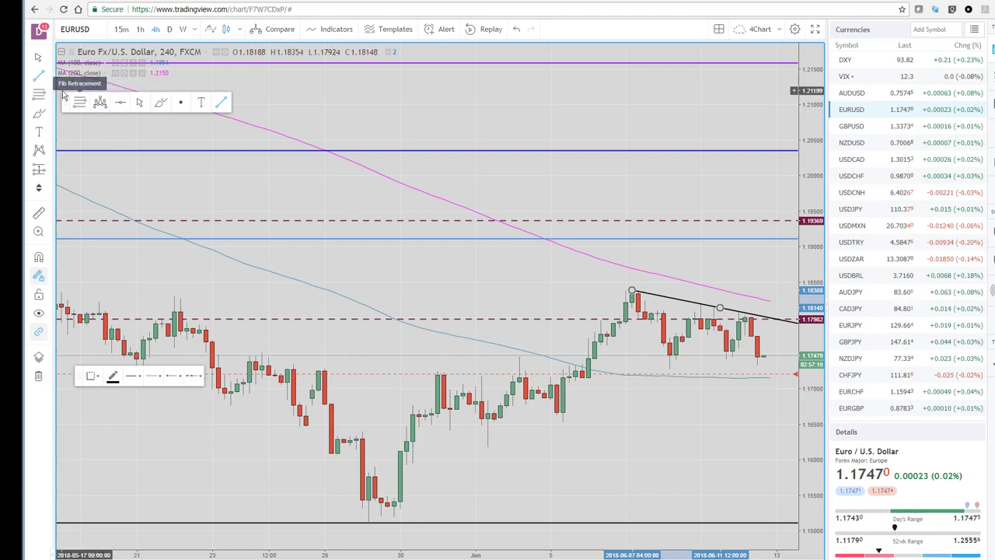
# - Draw the lower support trend line near 1.1735 under the recent lows
pyautogui.click(41, 75)
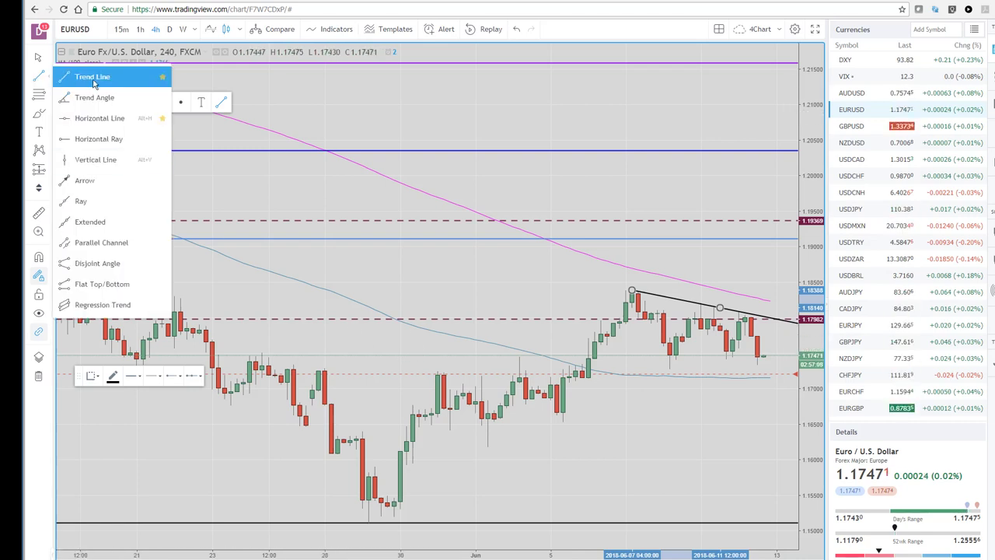
pyautogui.click(166, 78)
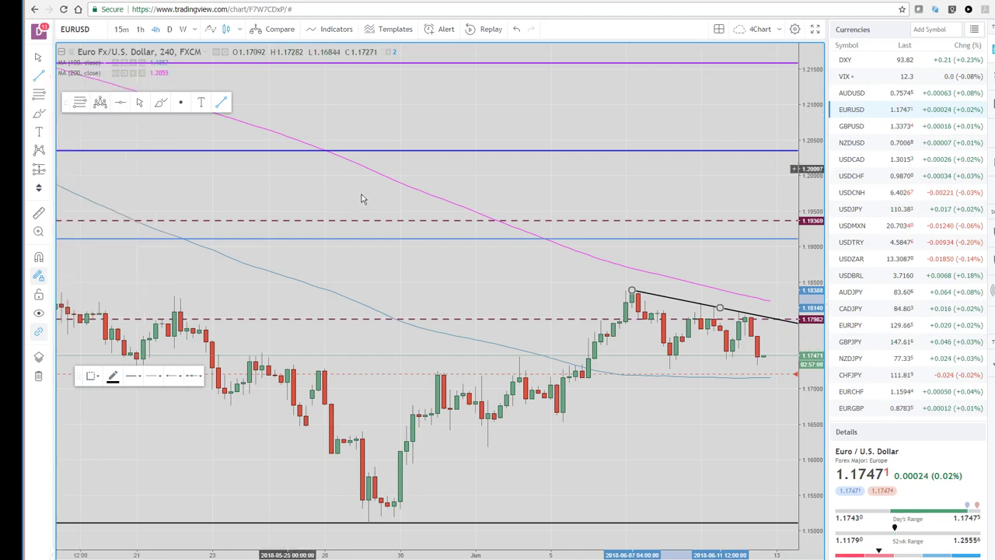
pyautogui.click(670, 367)
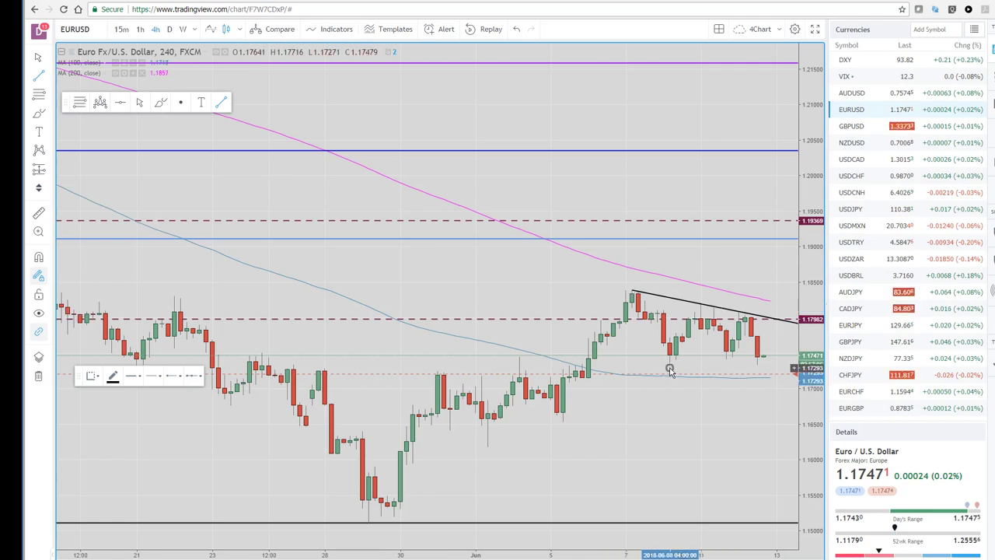
pyautogui.click(743, 367)
pyautogui.click(676, 415)
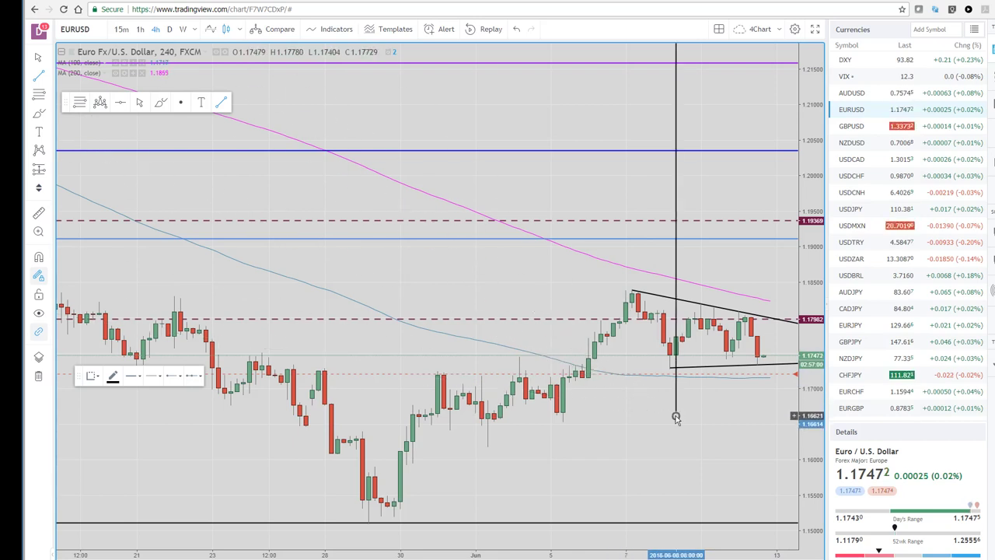
# - Cancel the unfinished third trend line with Esc
pyautogui.press('Escape')
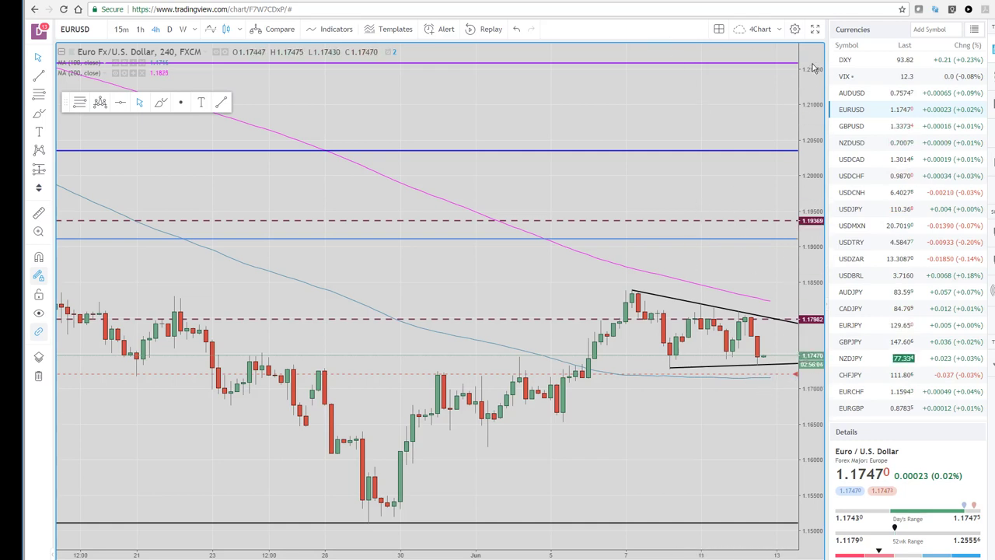
# - Switch to AUDUSD and maximize its 1-hour pane, zoomed out to show the 0.7606 level
pyautogui.click(853, 92)
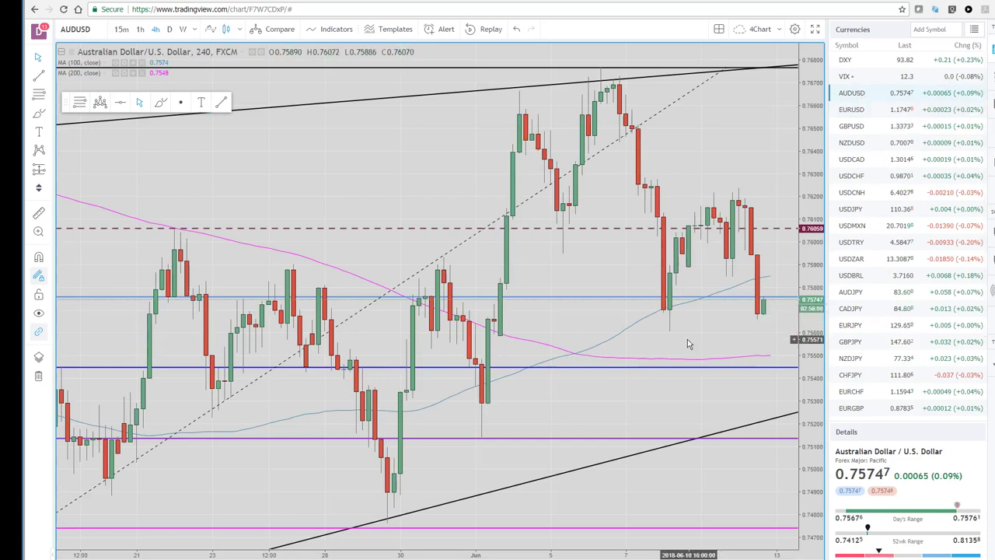
pyautogui.scroll(-2, 689, 336)
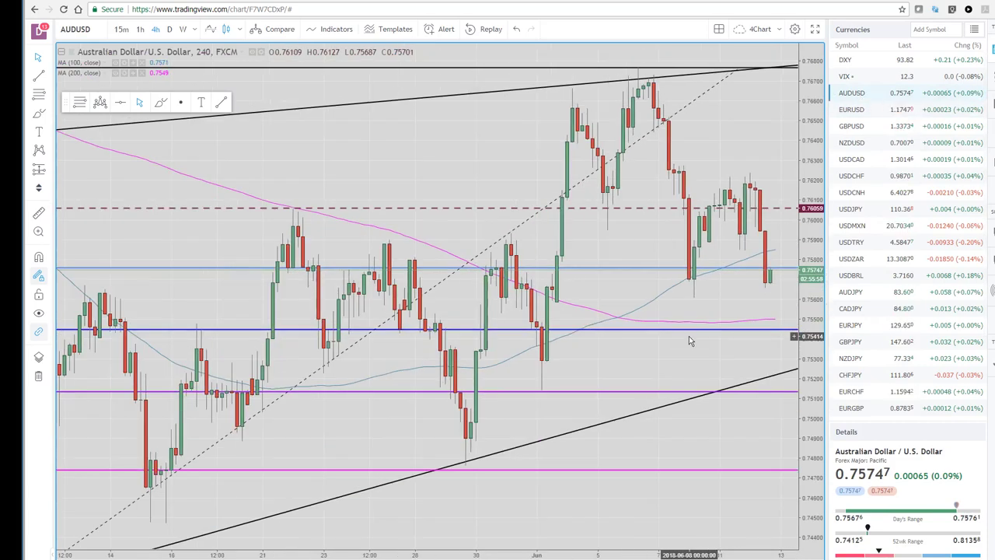
pyautogui.scroll(-1, 689, 336)
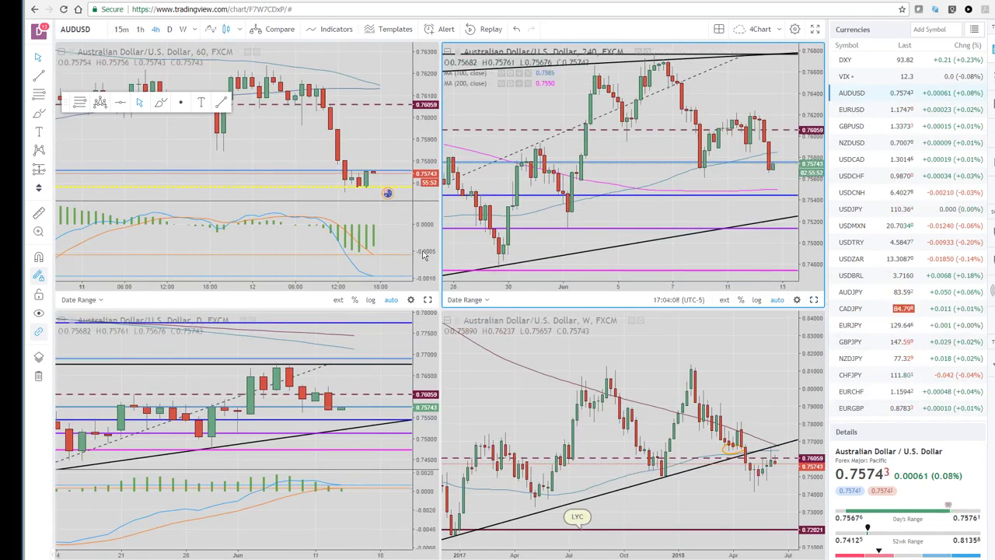
pyautogui.click(429, 302)
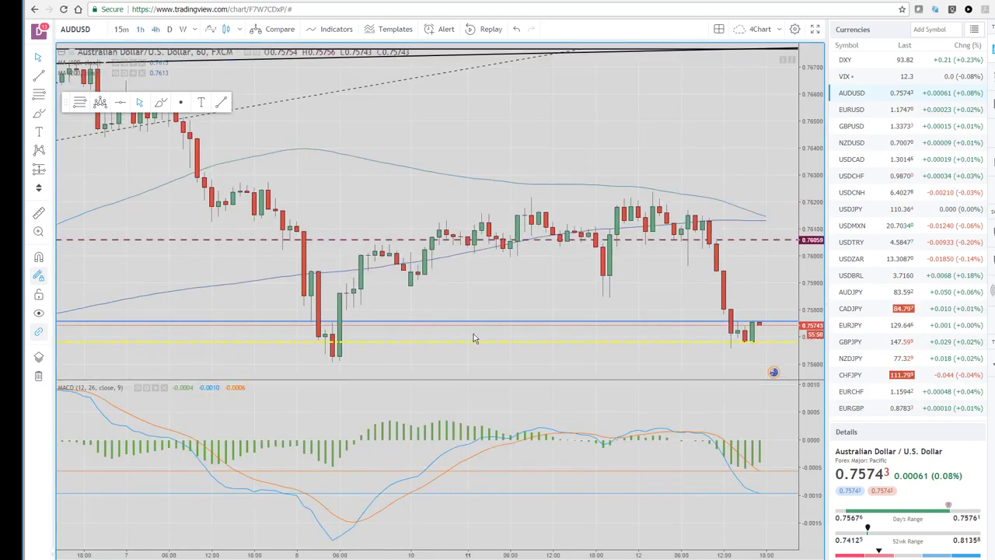
pyautogui.scroll(-1, 463, 379)
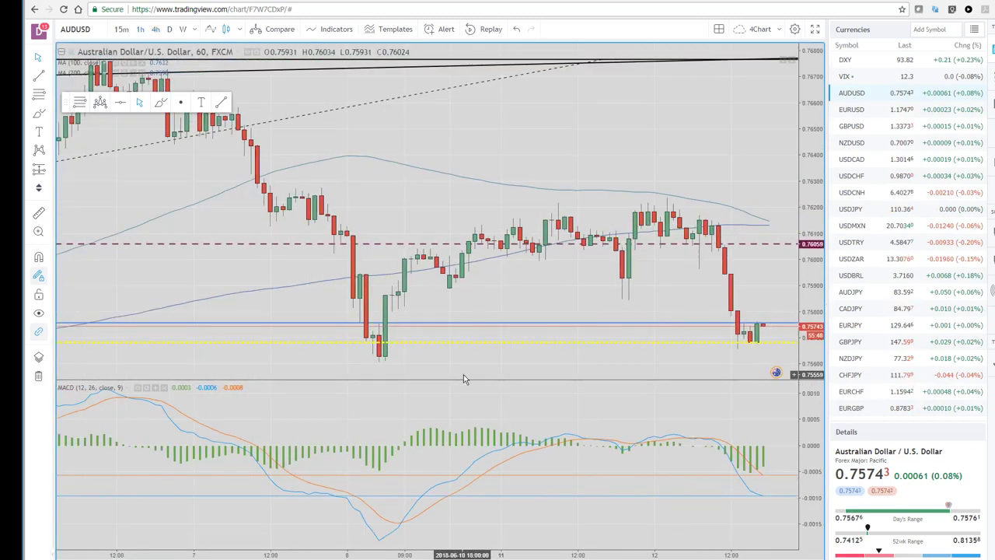